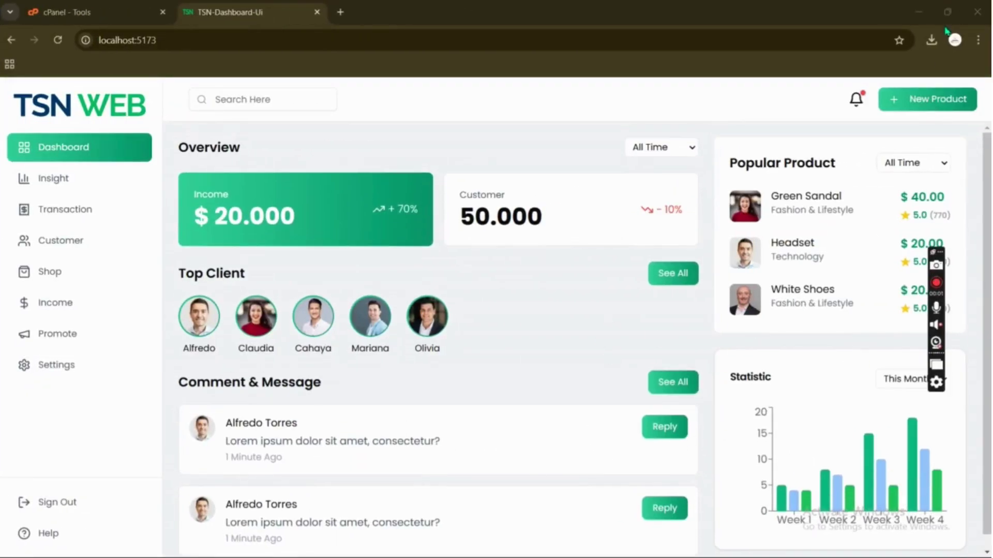
Shrink Chrome to a narrow window and toggle the dashboard sidebar open and closed
left_click(946, 12)
scroll(292, 299, "down", 3)
left_click(21, 100)
left_click(256, 84)
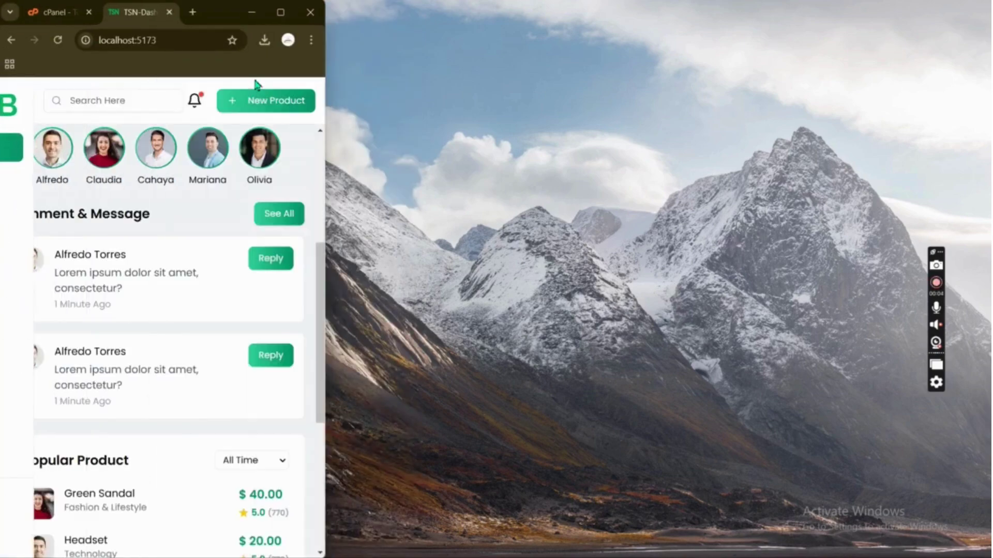
Return Chrome to full width, then bring VS Code and its terminal forward
left_click(281, 12)
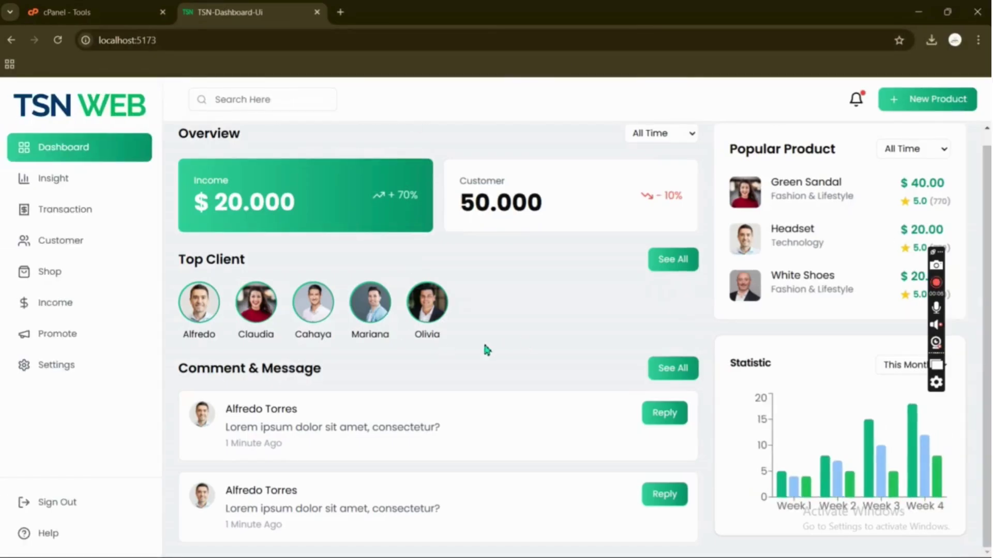
key("super+Down")
left_click(653, 372)
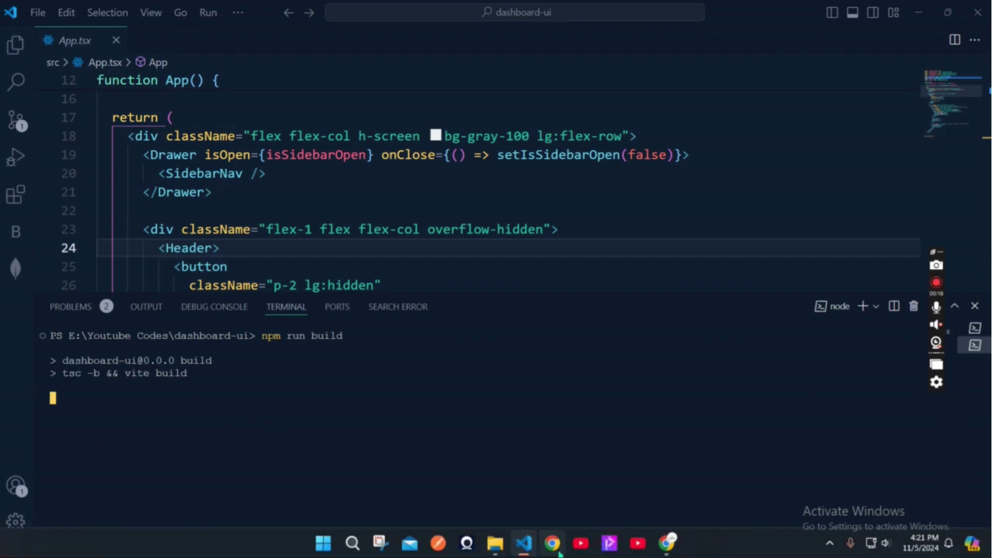
Leave the build running and show the cPanel Tools page in Chrome
left_click(669, 544)
left_click(78, 12)
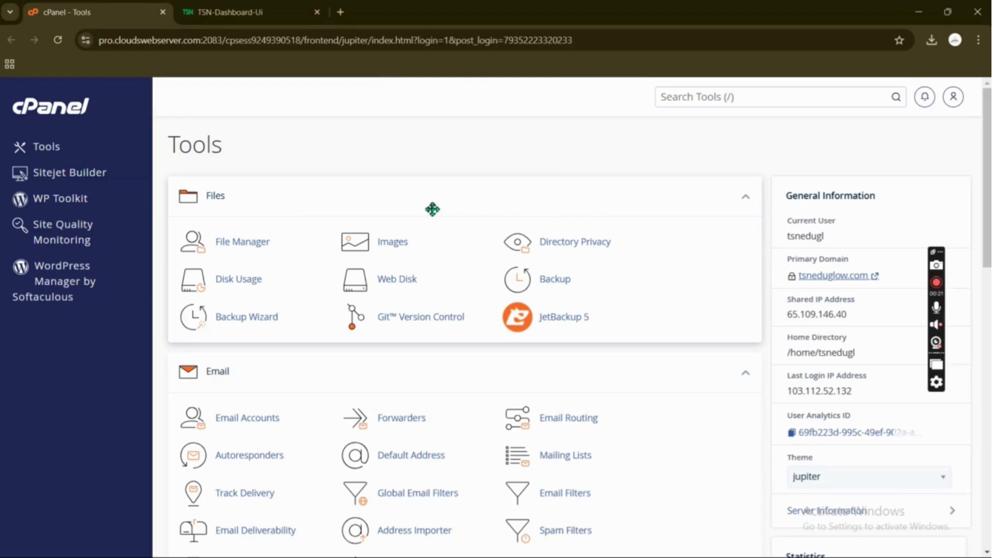
Open cPanel's File Manager on the empty public_html folder
left_click(247, 252)
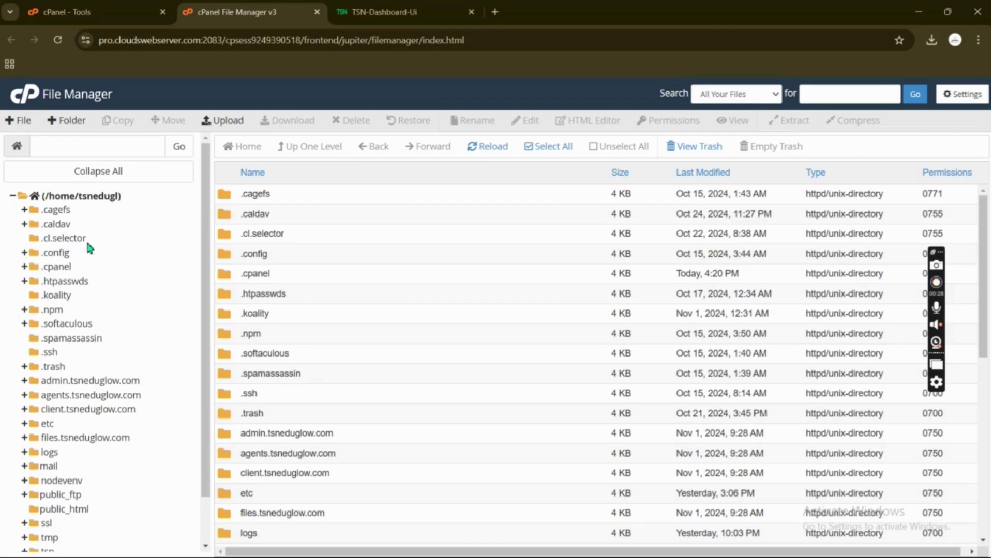
scroll(90, 371, "down", 2)
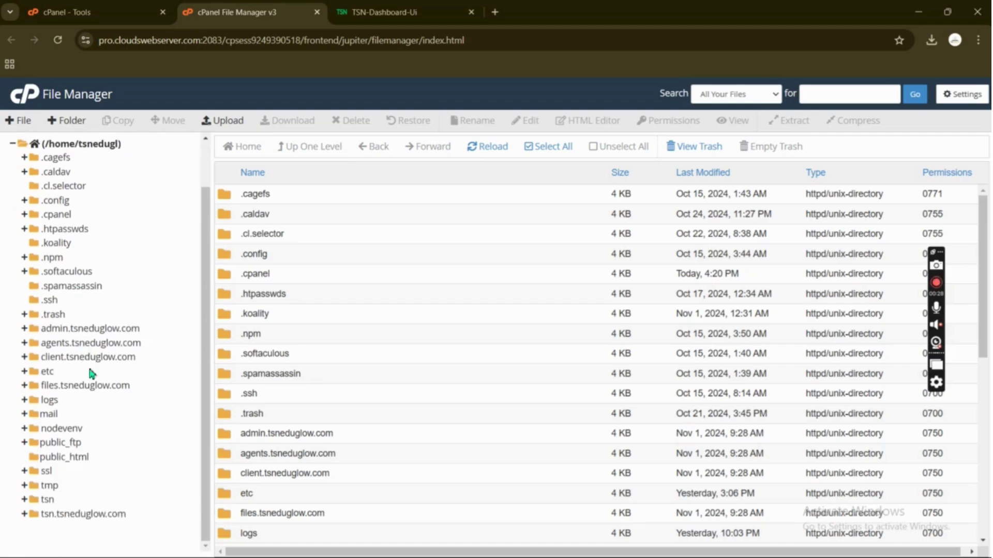
left_click(63, 459)
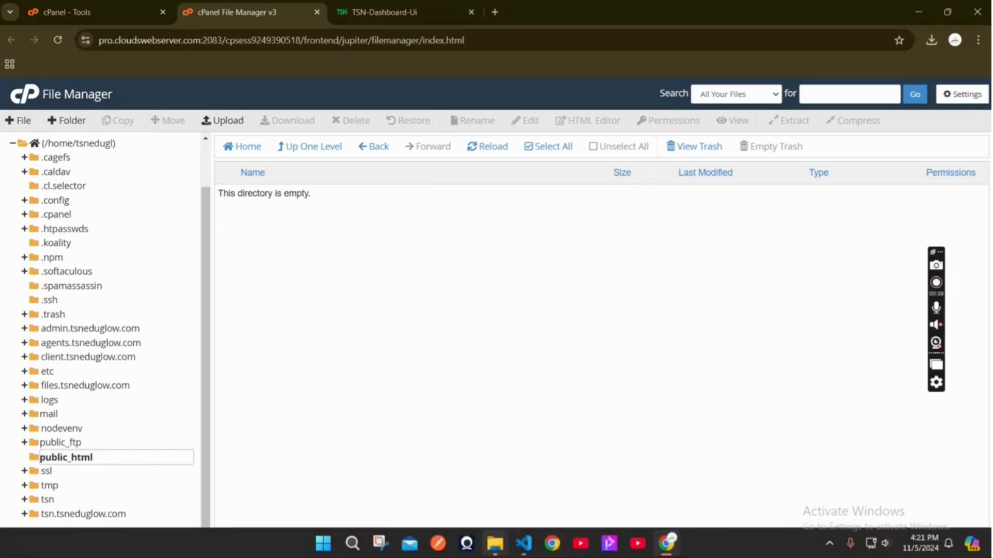
Compress the dashboard-ui dist folder into dist.zip using WinRAR's ZIP format
left_click(523, 550)
mouse_move(495, 544)
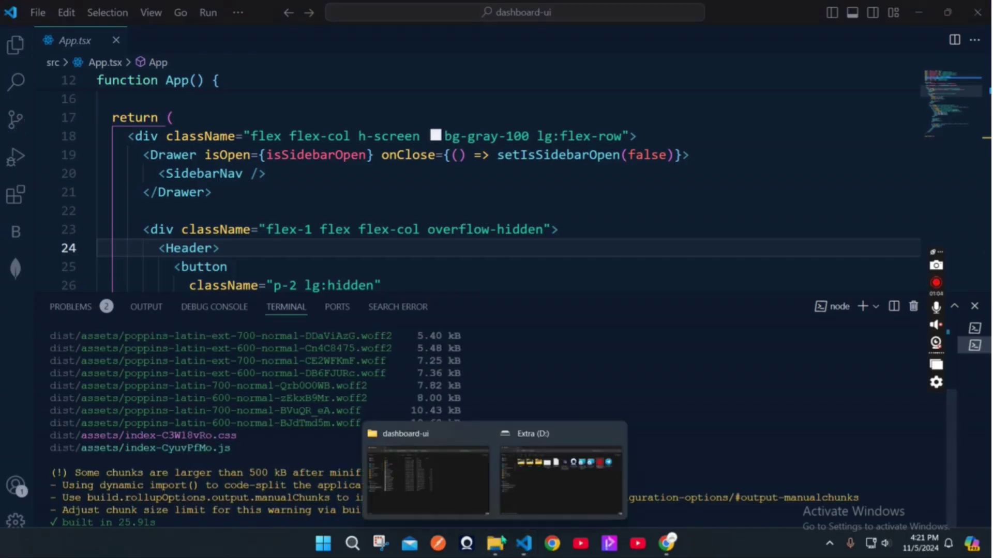
left_click(438, 466)
left_click(165, 137)
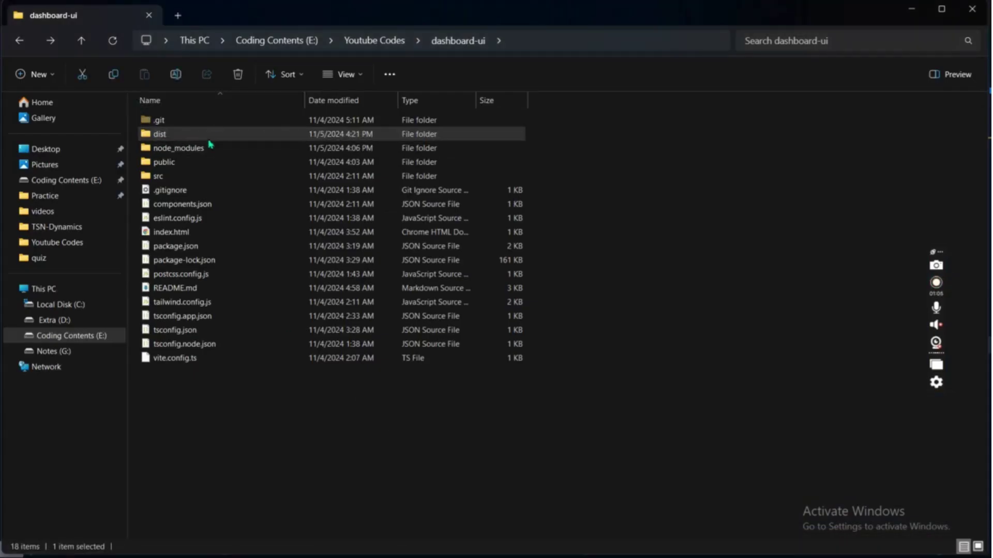
right_click(164, 138)
mouse_move(233, 368)
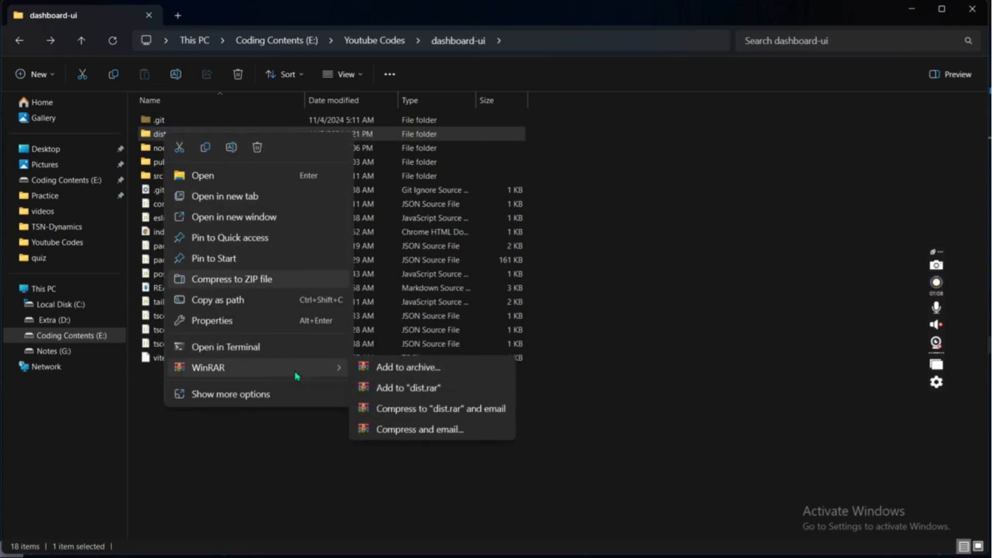
left_click(388, 390)
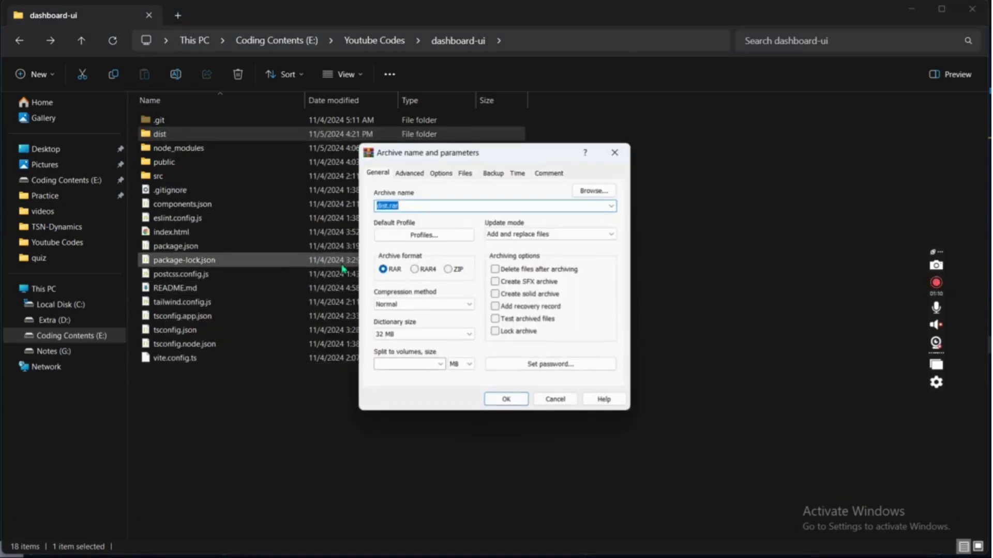
left_click(448, 269)
left_click(509, 399)
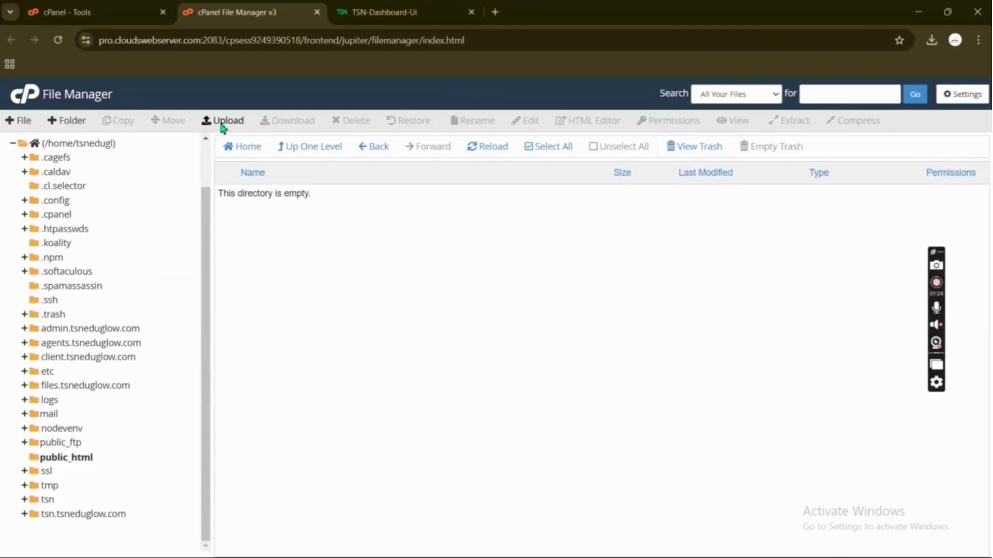
Upload the local dist.zip (247.43 KB) into public_html and return to the listing
left_click(222, 122)
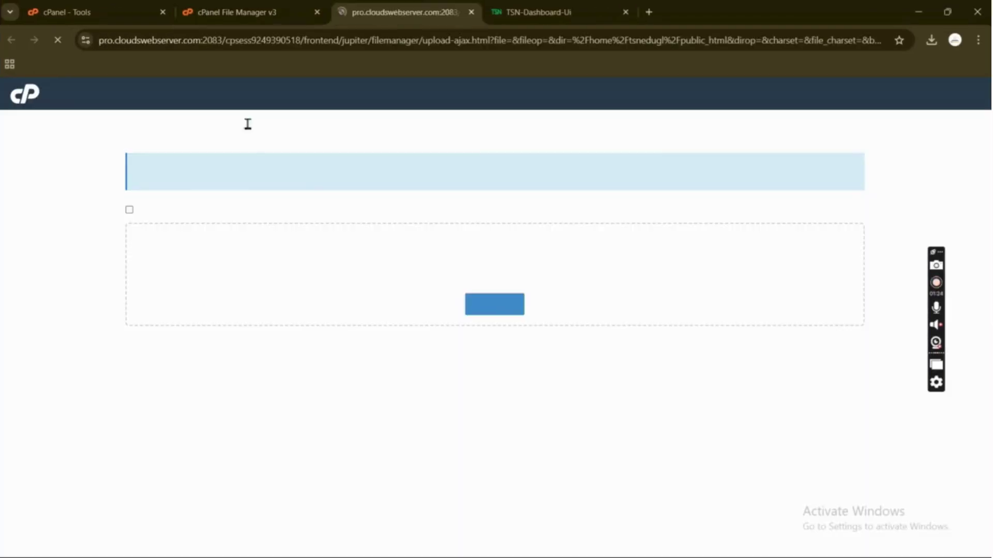
left_click(494, 307)
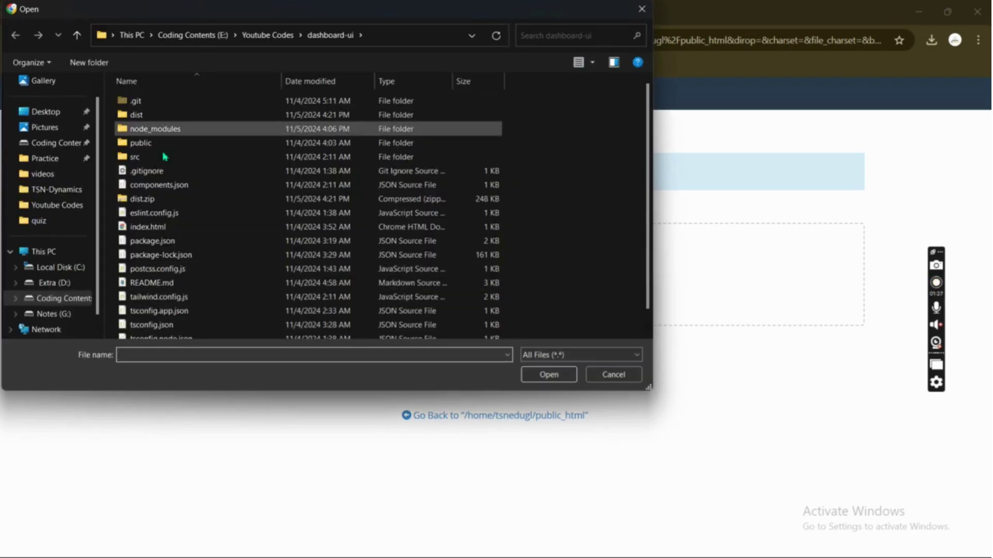
left_click(143, 200)
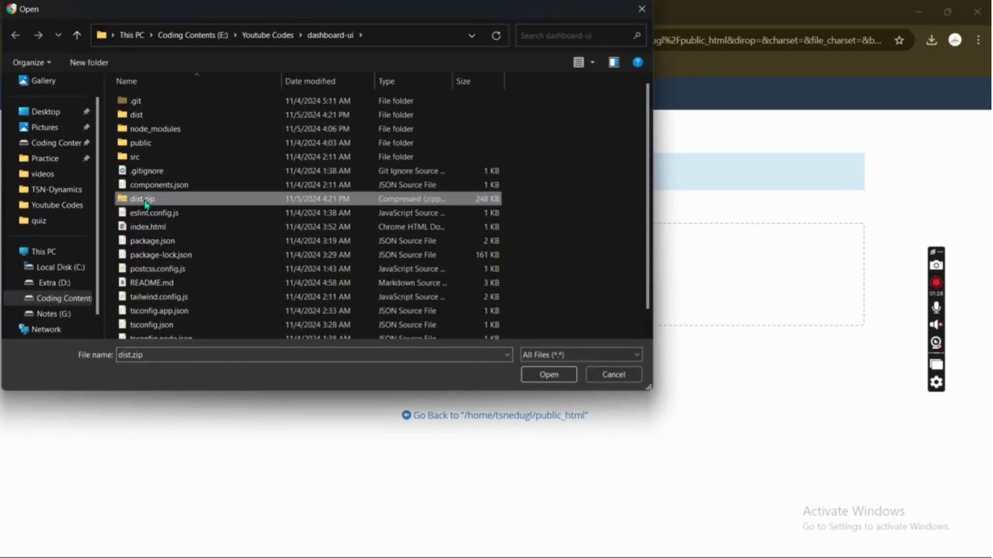
left_click(551, 376)
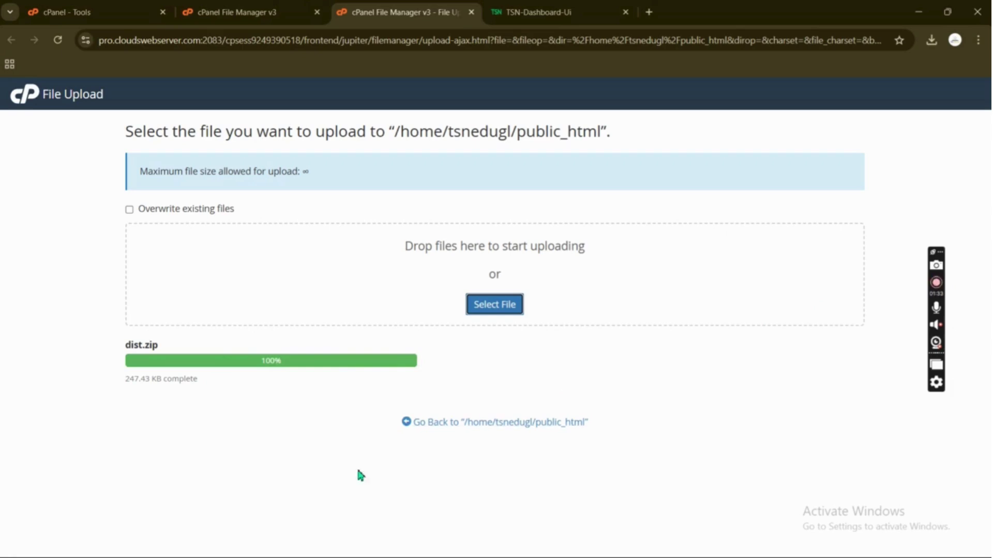
left_click(263, 10)
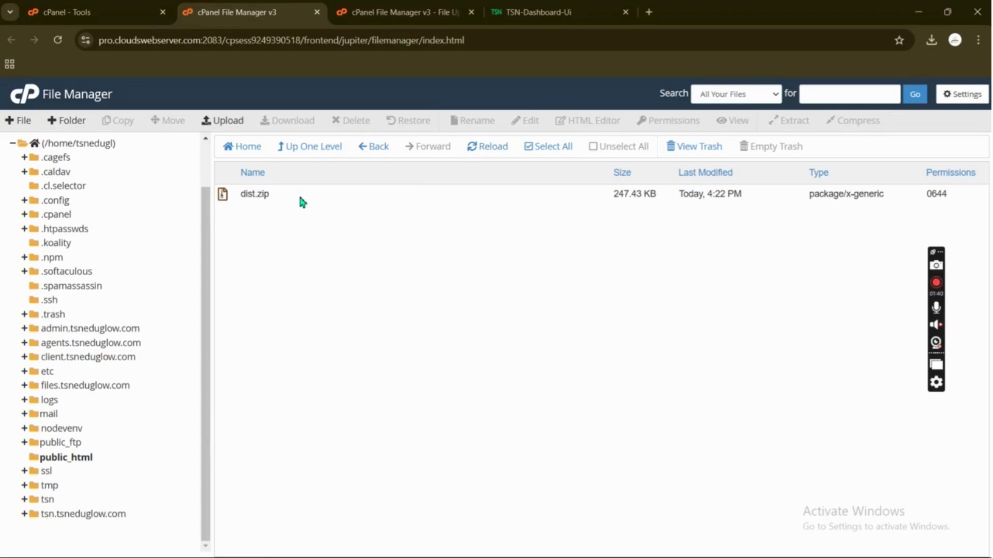
Extract dist.zip into /public_html, retrying after dismissing the first prompt
right_click(299, 193)
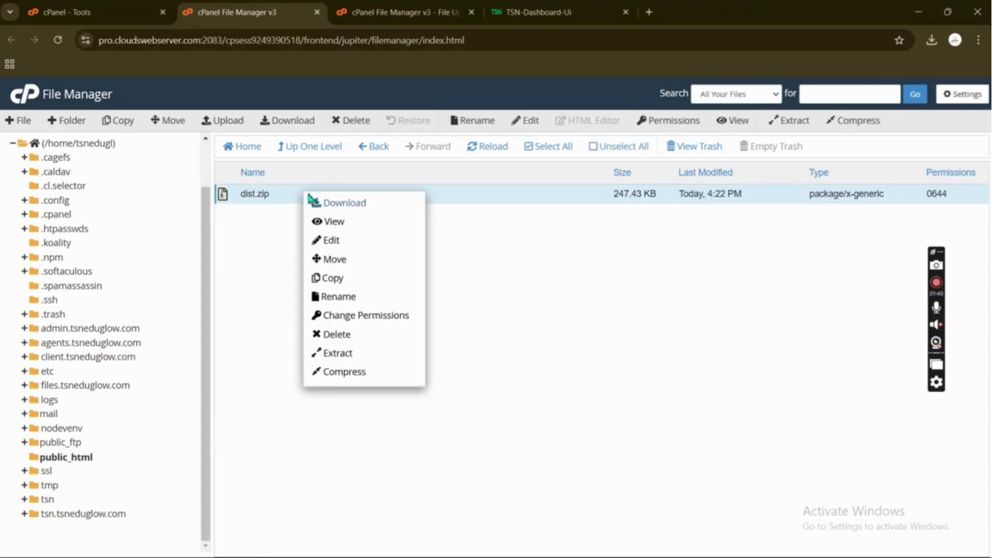
left_click(351, 354)
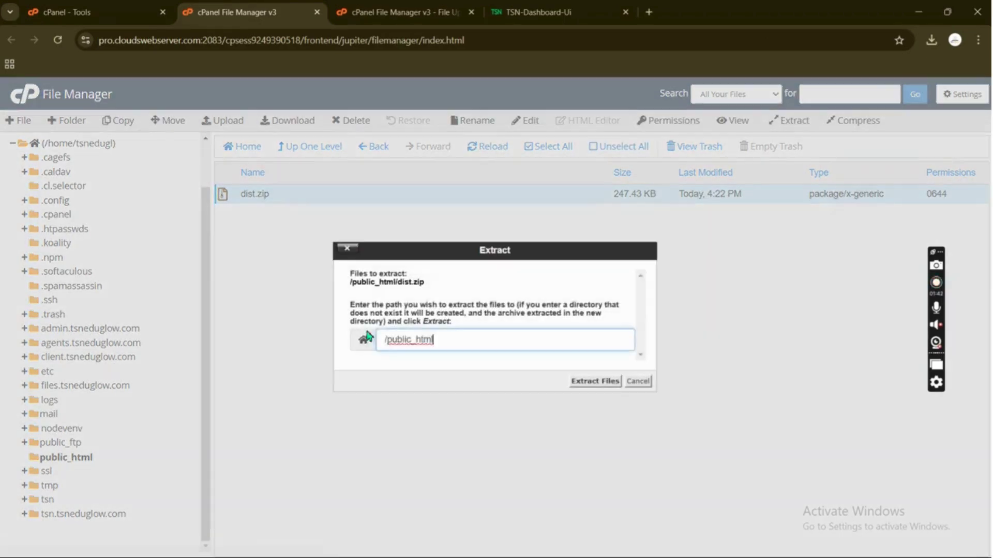
left_click(638, 382)
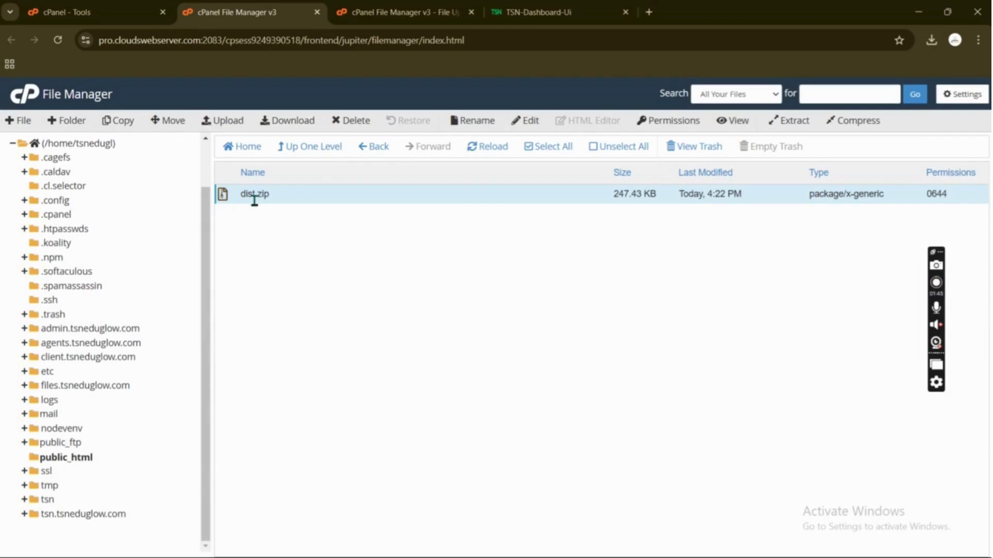
right_click(308, 200)
left_click(348, 355)
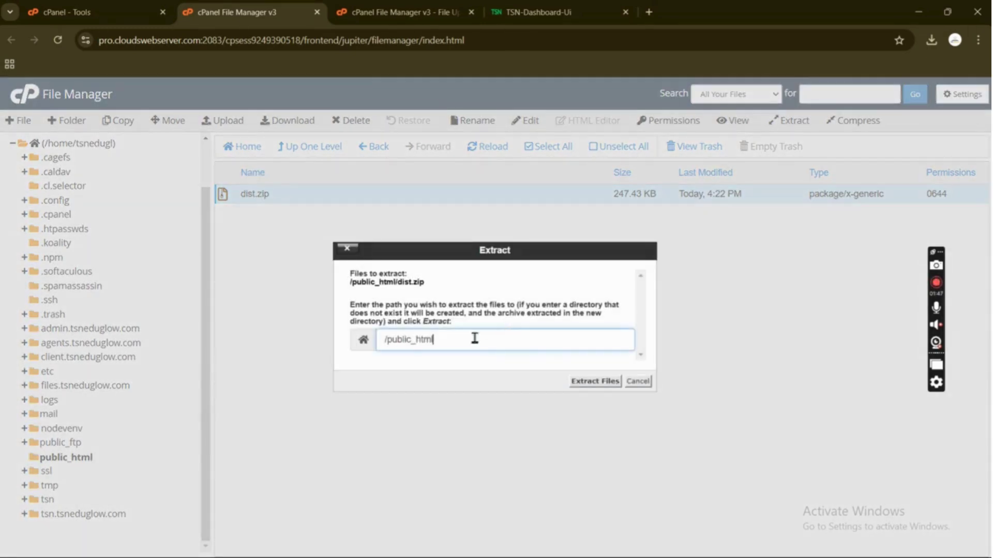
left_click(611, 382)
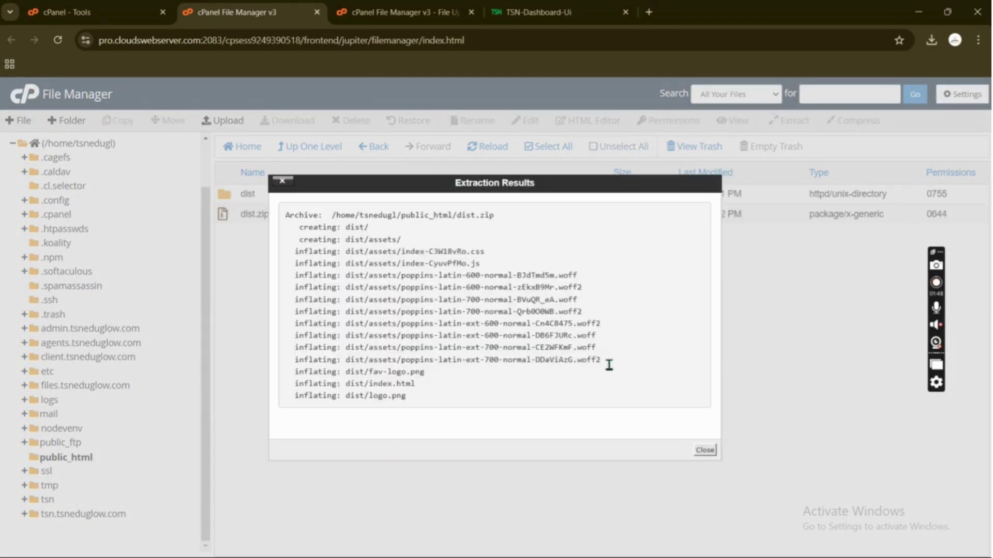
Move all files inside the dist folder up into /public_html
left_click(705, 451)
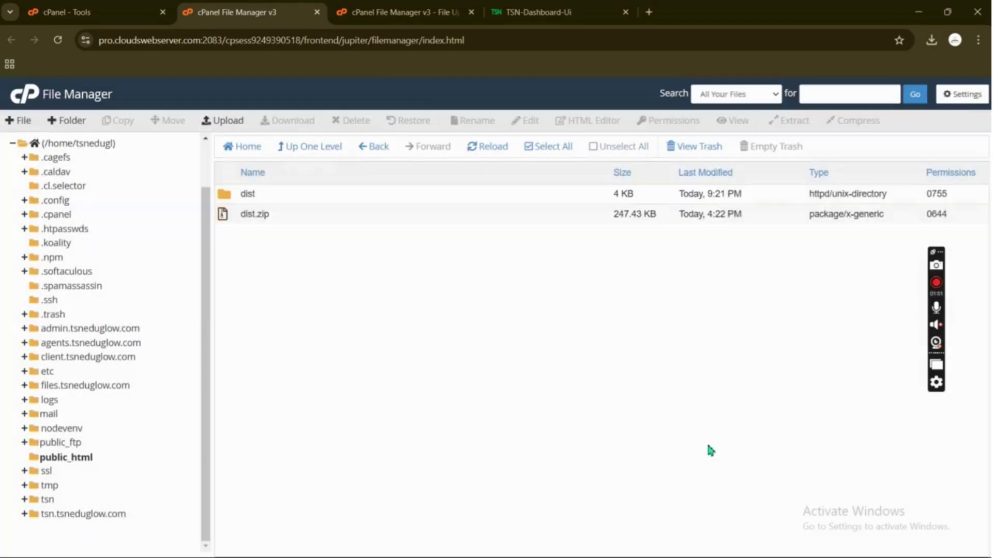
double_click(326, 191)
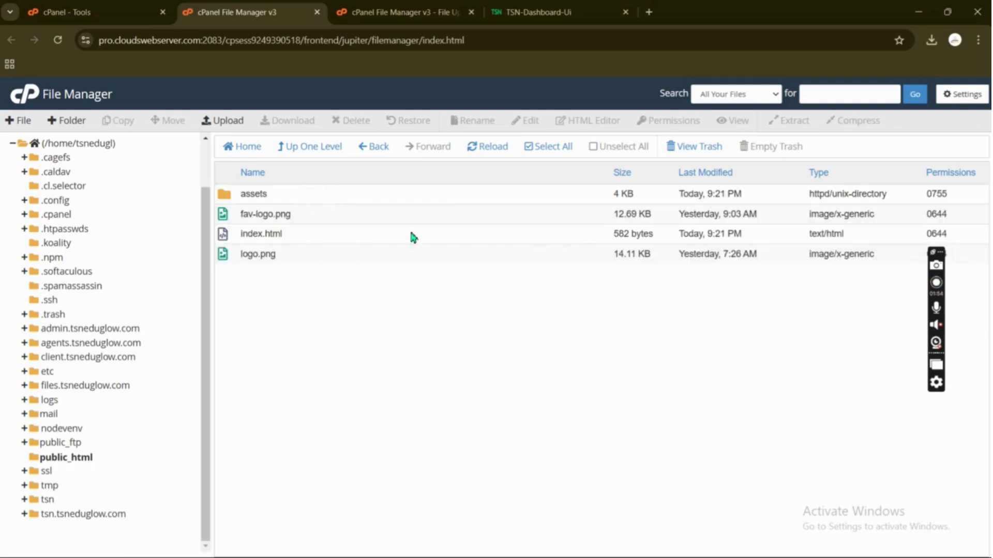
left_click(537, 149)
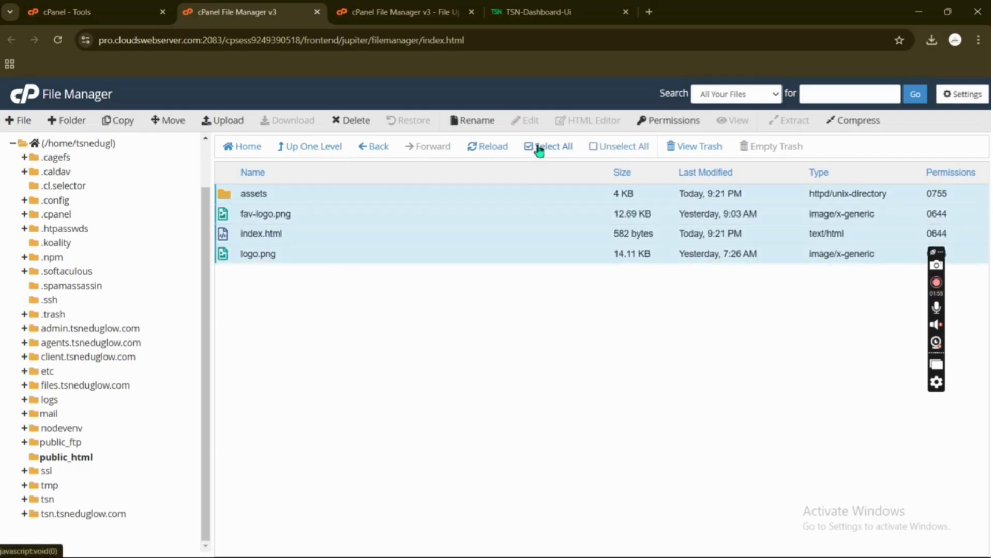
right_click(434, 192)
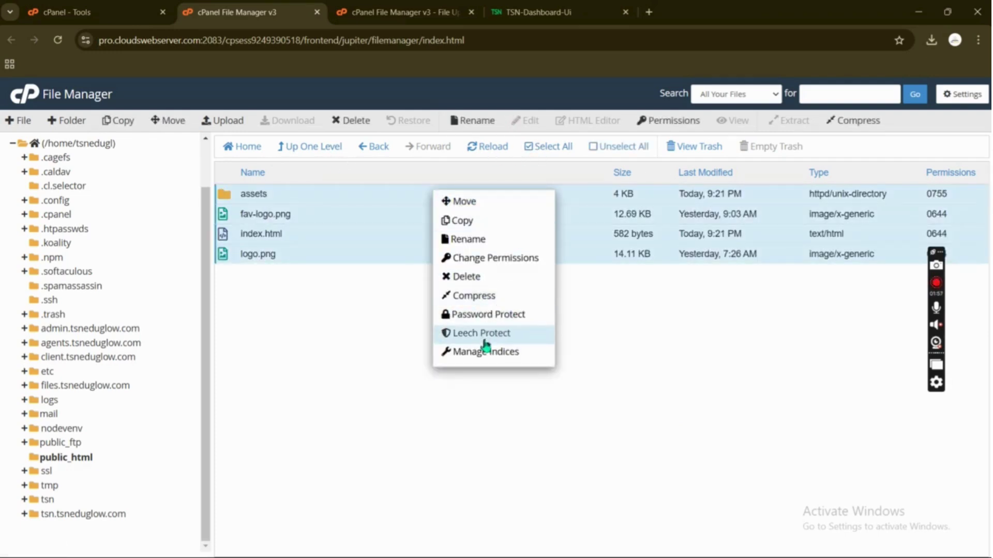
left_click(478, 204)
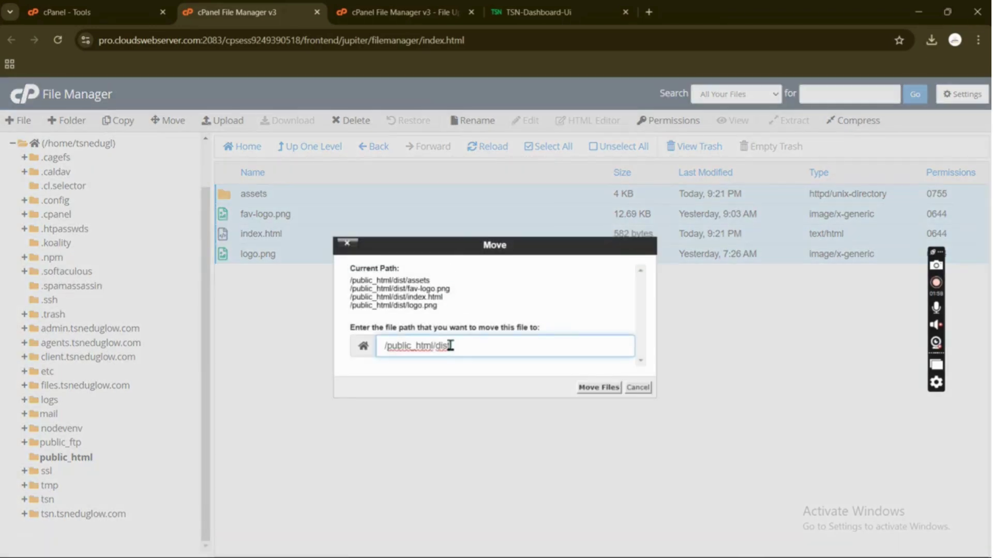
left_click(599, 388)
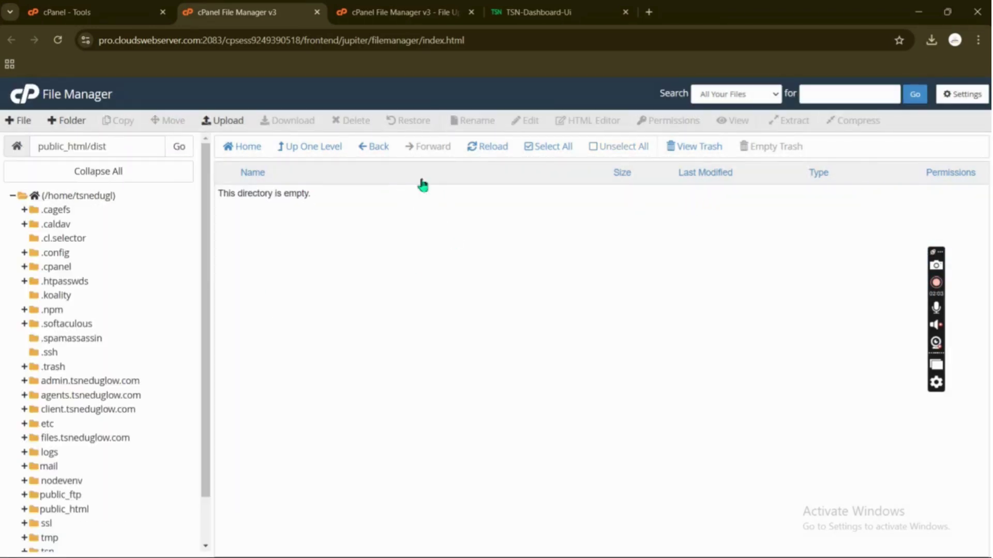
Permanently delete dist.zip from public_html, skipping the trash
left_click(481, 155)
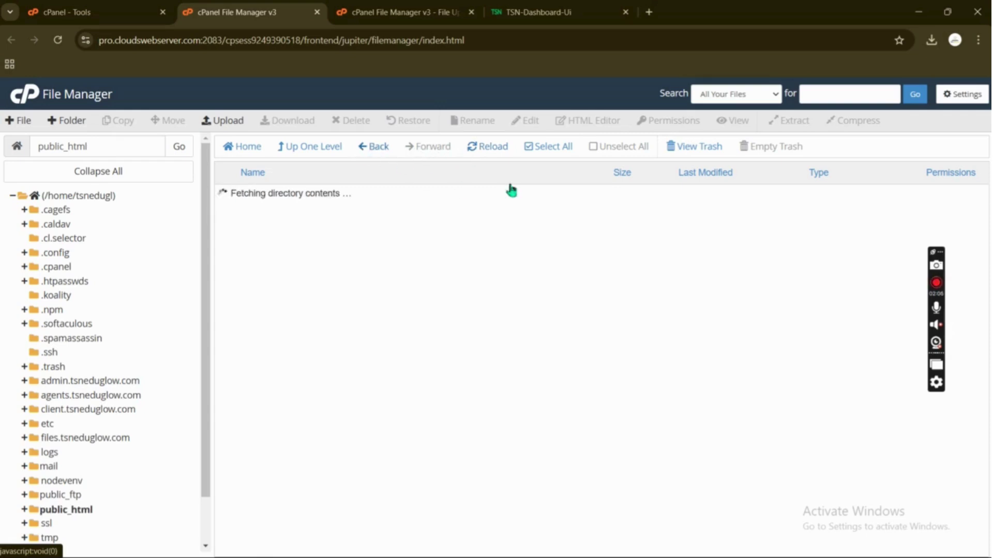
left_click(372, 146)
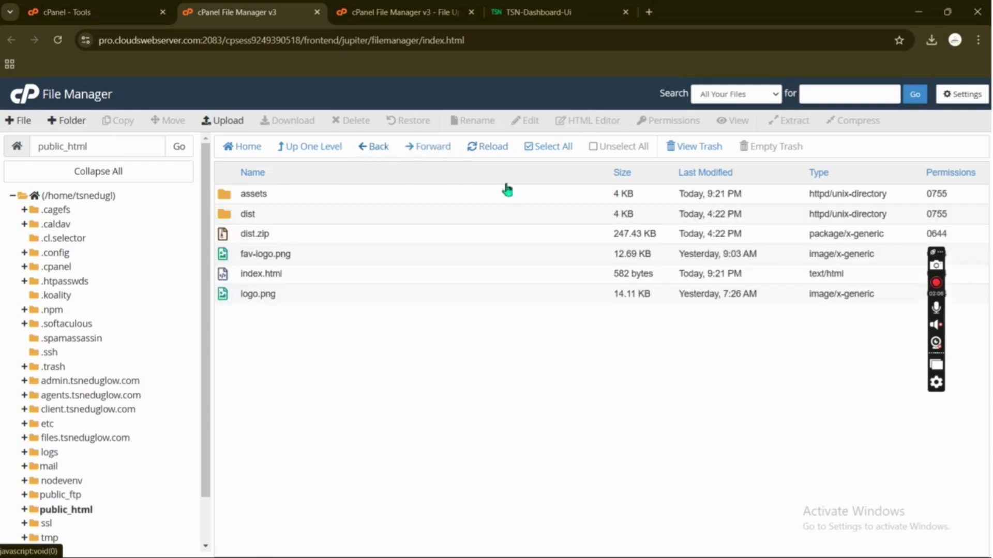
left_click(266, 236)
right_click(286, 237)
left_click(341, 386)
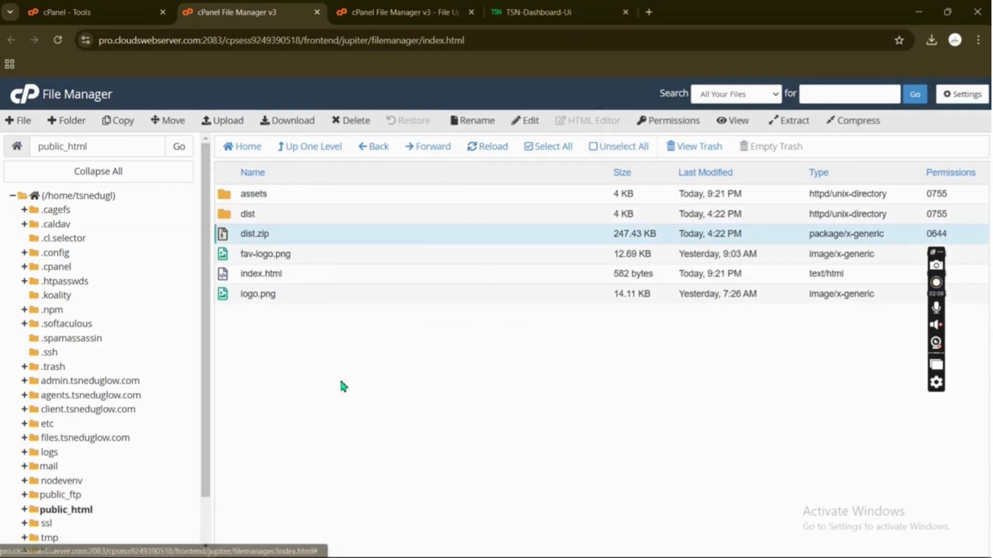
left_click(452, 327)
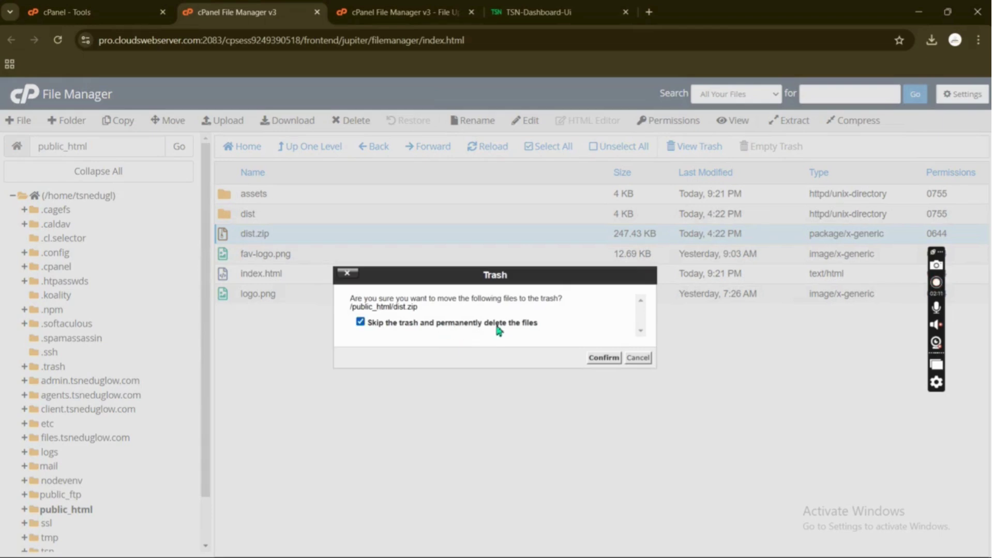
left_click(594, 359)
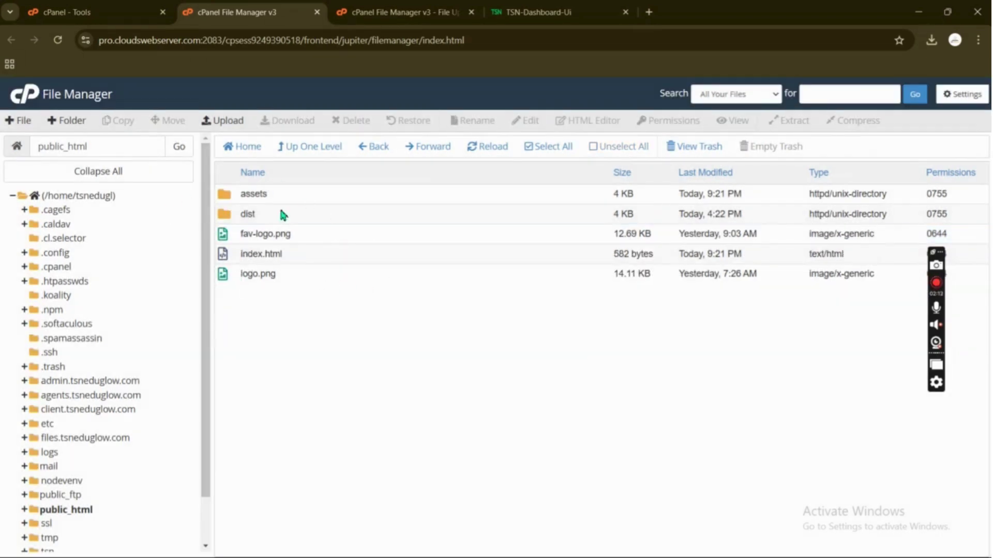
left_click(133, 15)
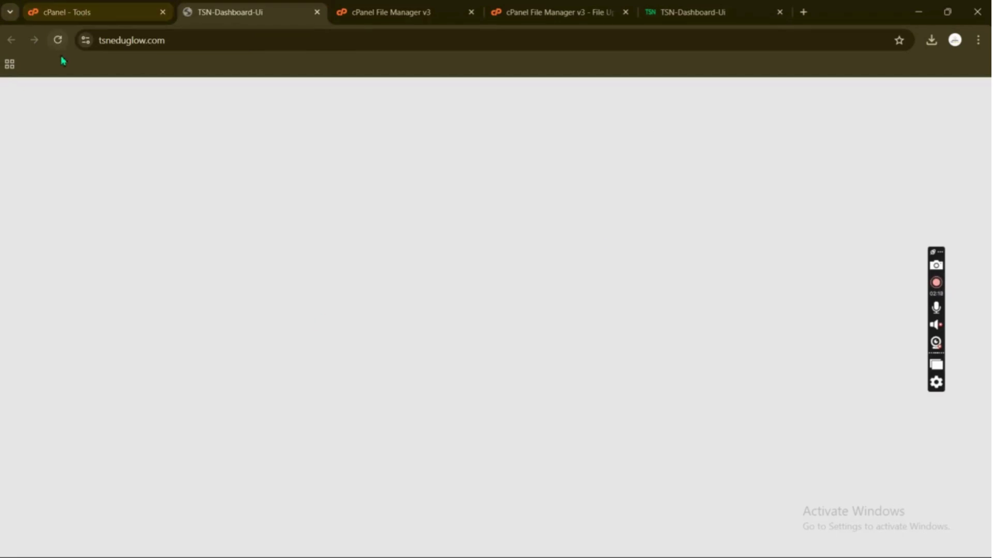
scroll(615, 296, "down", 1)
scroll(576, 259, "up", 1)
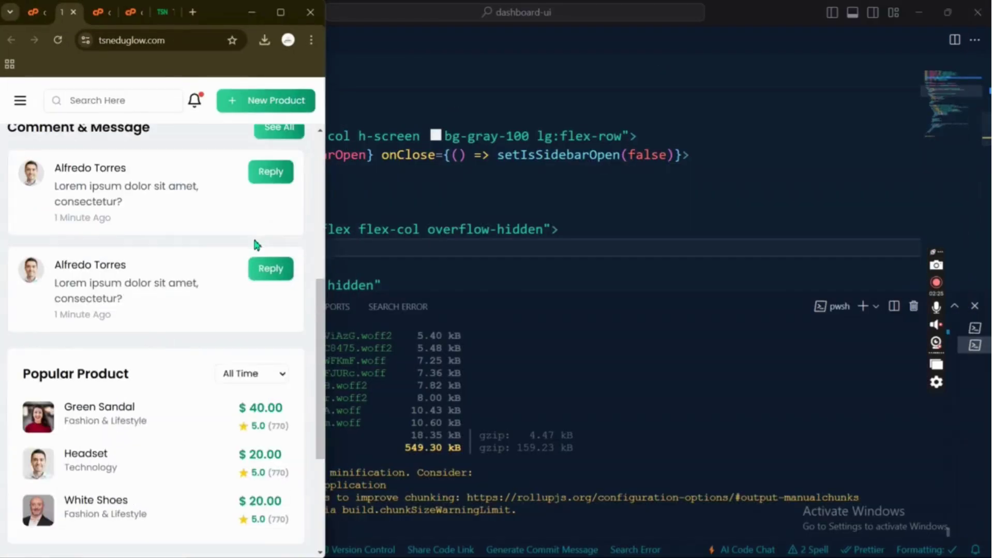
scroll(256, 245, "up", 4)
scroll(246, 237, "down", 7)
scroll(94, 189, "up", 7)
Toggle the navigation sidebar open and closed on the live tsneduglow.com dashboard
left_click(21, 102)
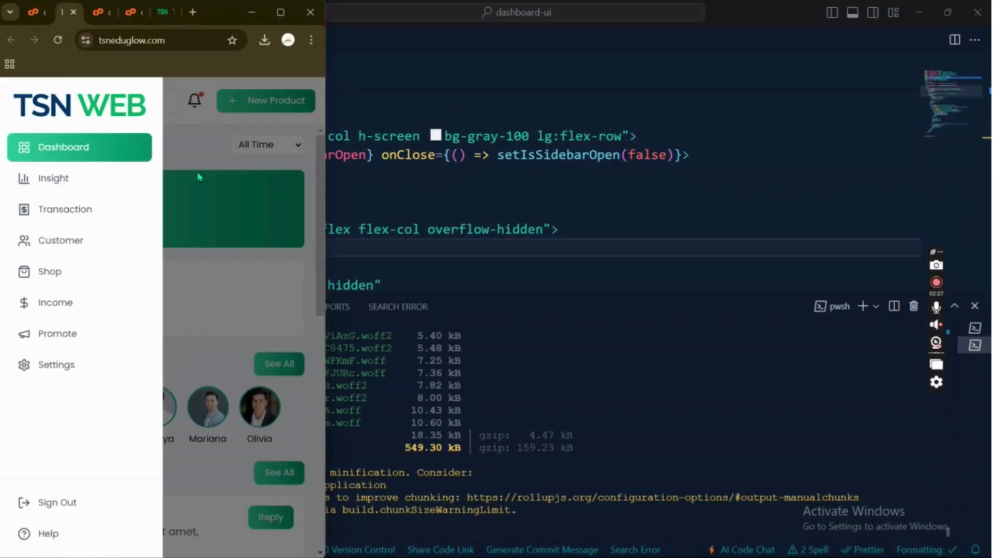
left_click(209, 149)
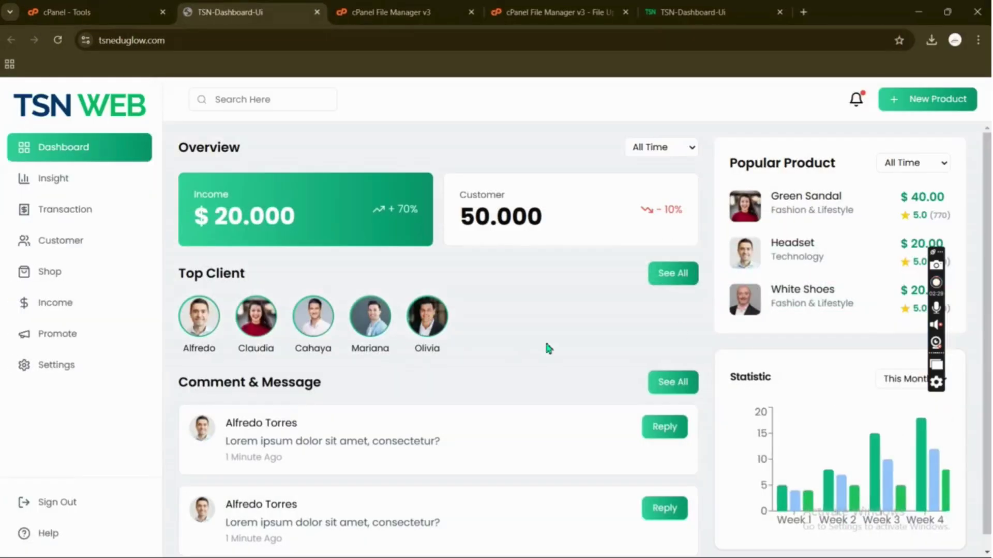